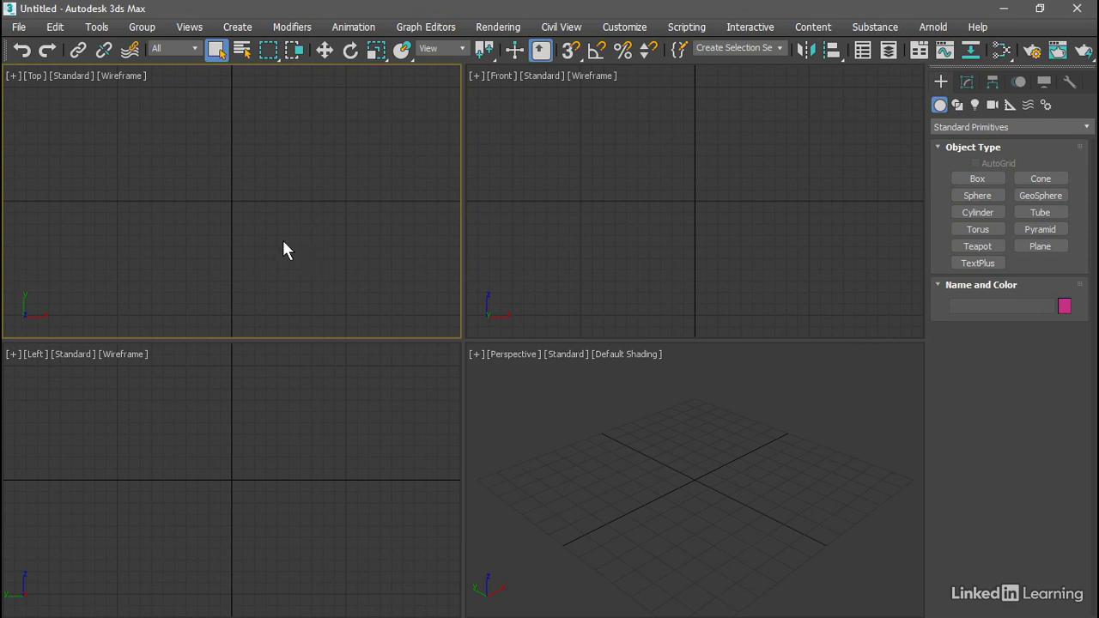
Open the scene file 10_15_asset_tracking.max from the Exercise Files scenes folder and dismiss the missing external files notice.
{"action": "left_click", "coordinate": [18, 27]}
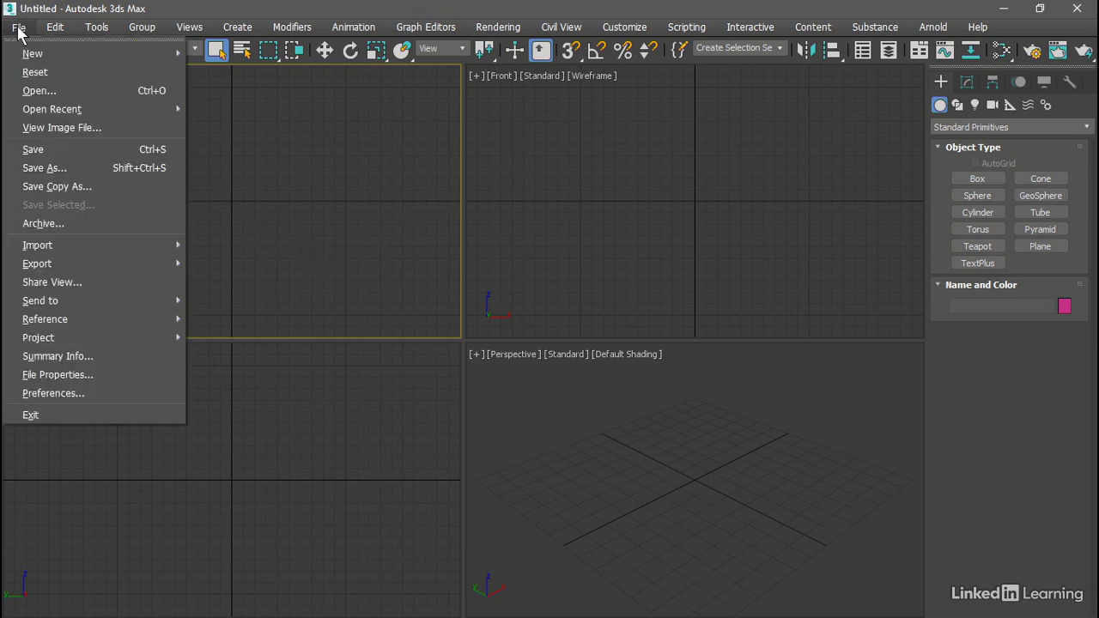
{"action": "left_click", "coordinate": [43, 91]}
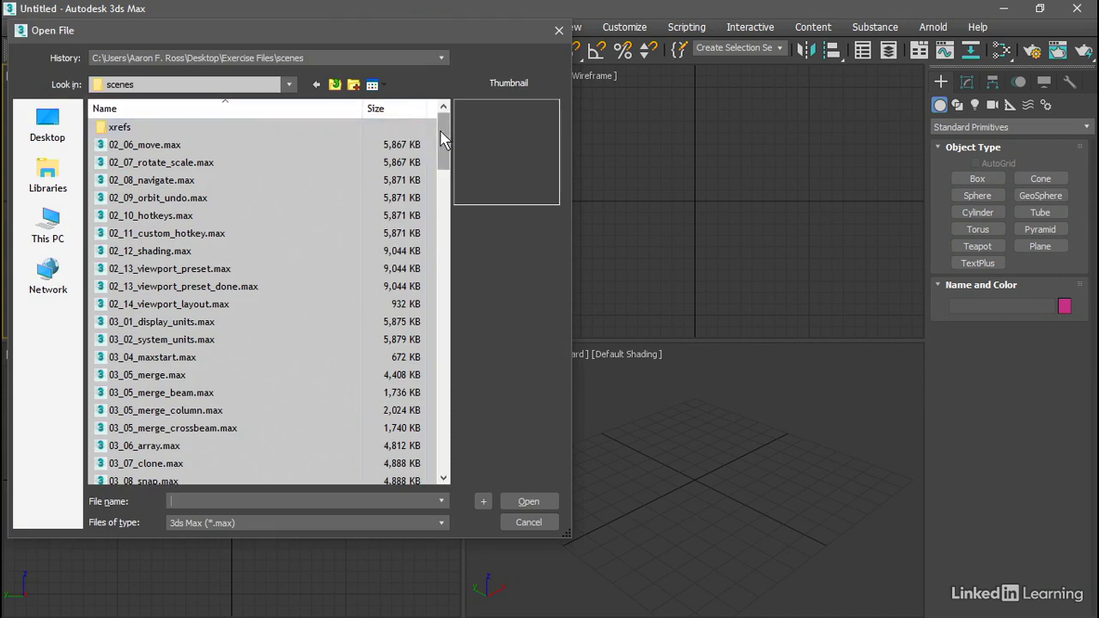
{"action": "left_click_drag", "start_coordinate": [443, 140], "coordinate": [448, 437]}
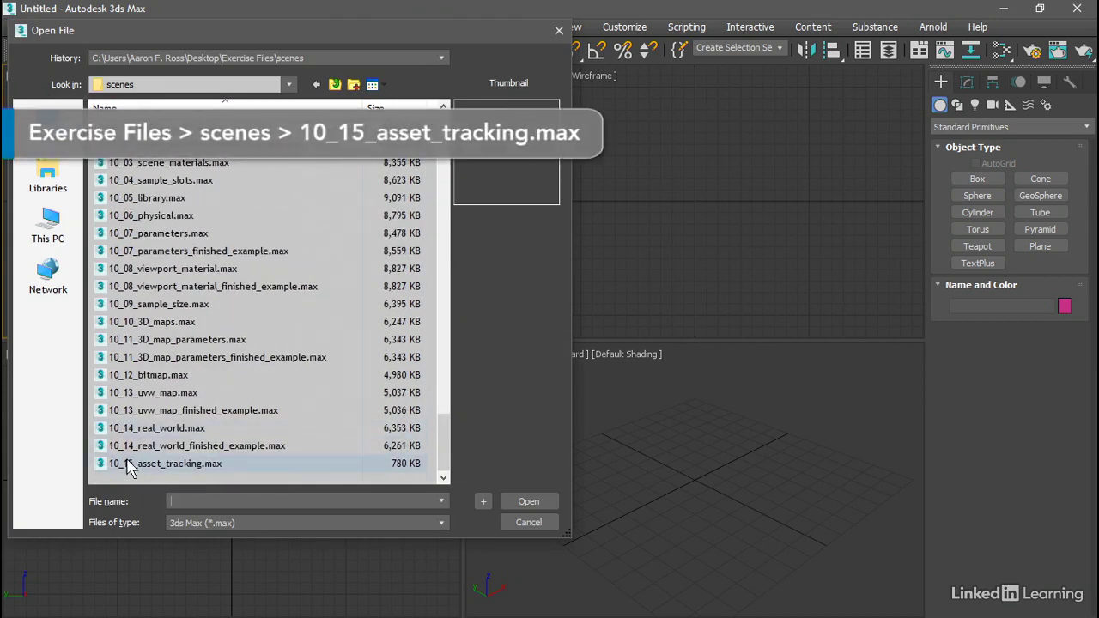
{"action": "left_click", "coordinate": [193, 465]}
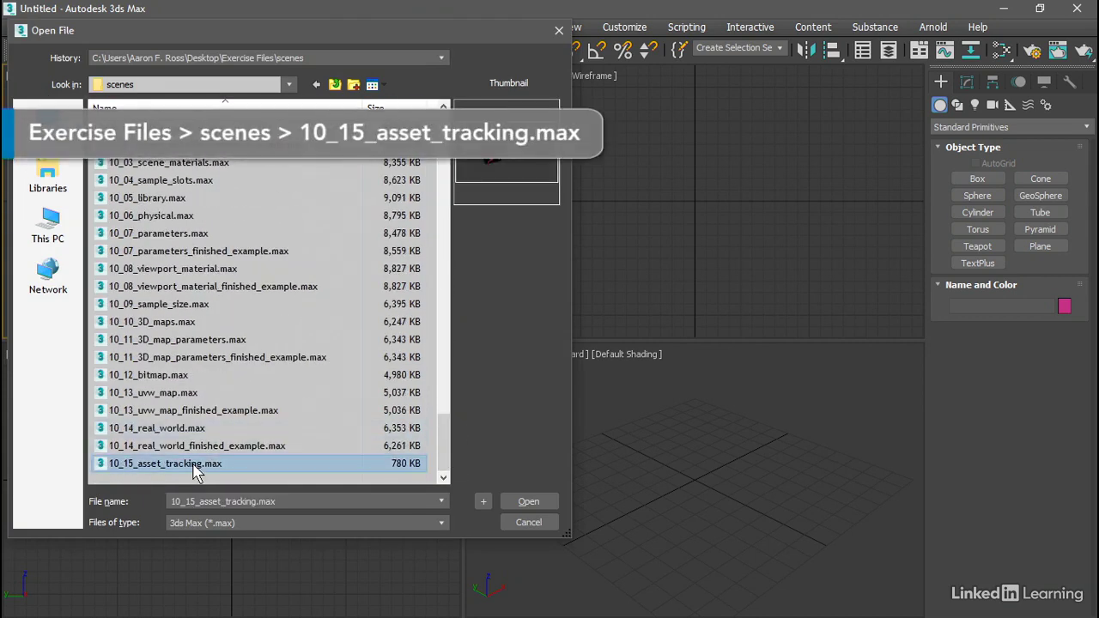
{"action": "left_click", "coordinate": [528, 501]}
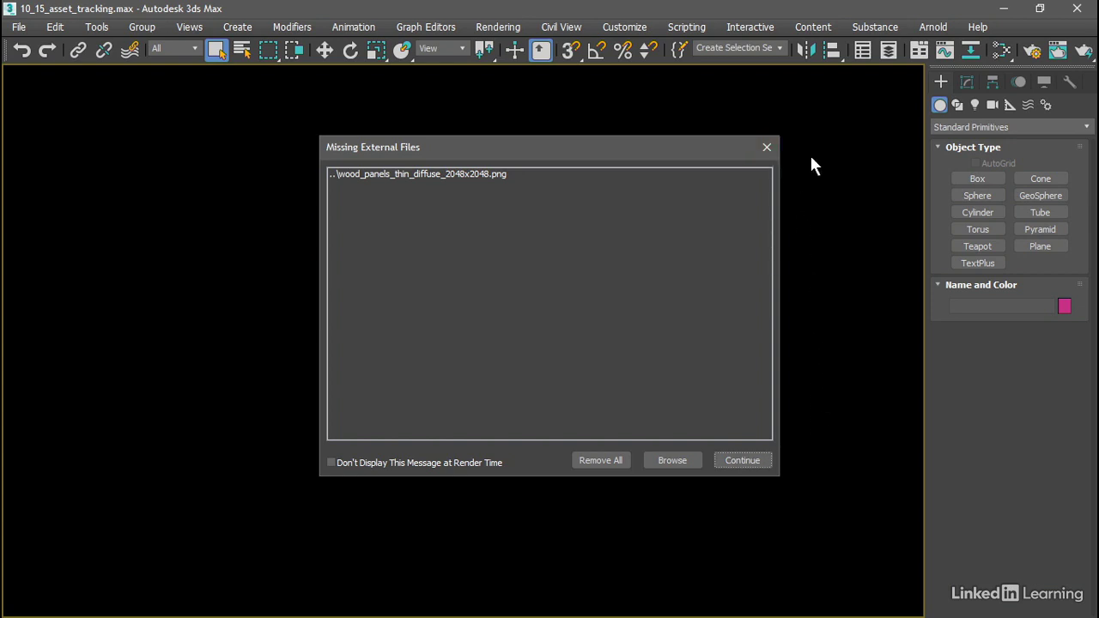
{"action": "left_click", "coordinate": [767, 147]}
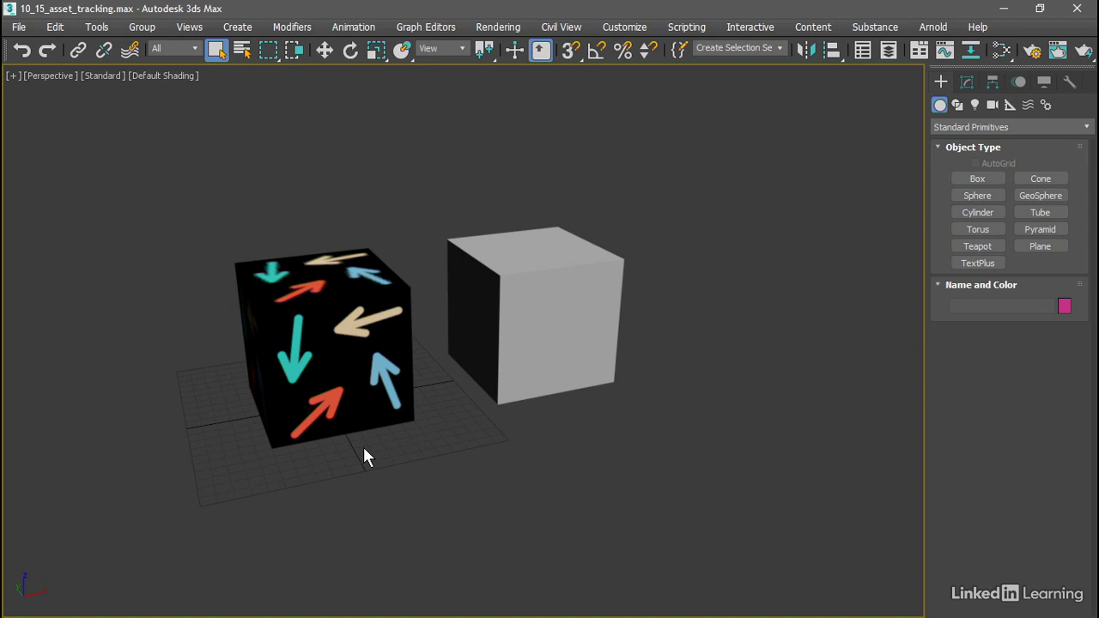
Open Asset Tracking for the scene and widen its window and the Name column to show full file names.
{"action": "left_click", "coordinate": [22, 28]}
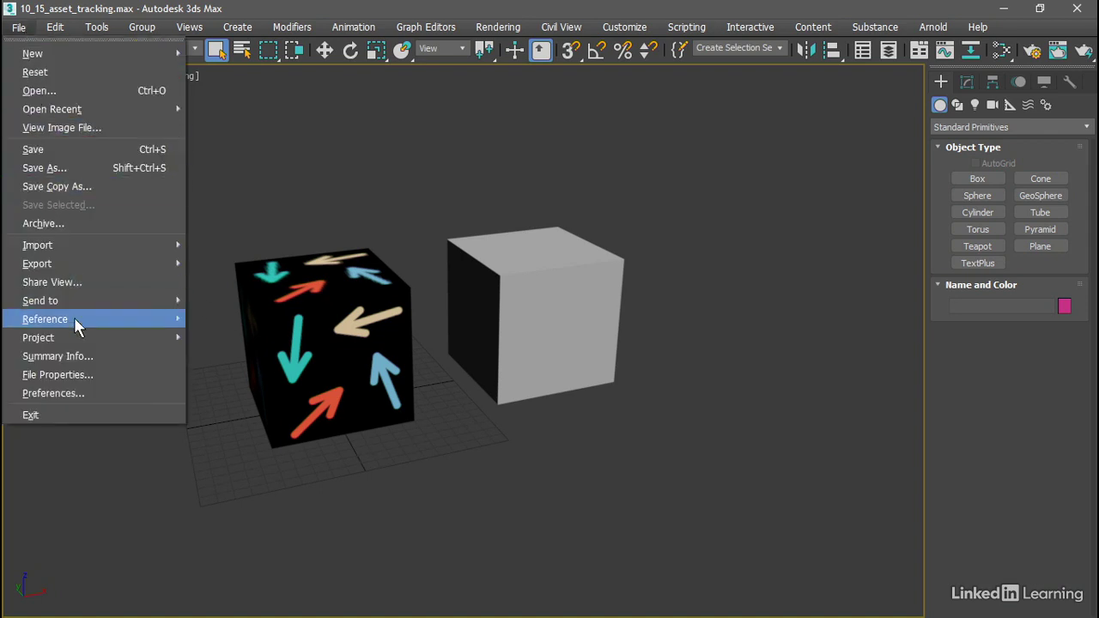
{"action": "mouse_move", "coordinate": [74, 319]}
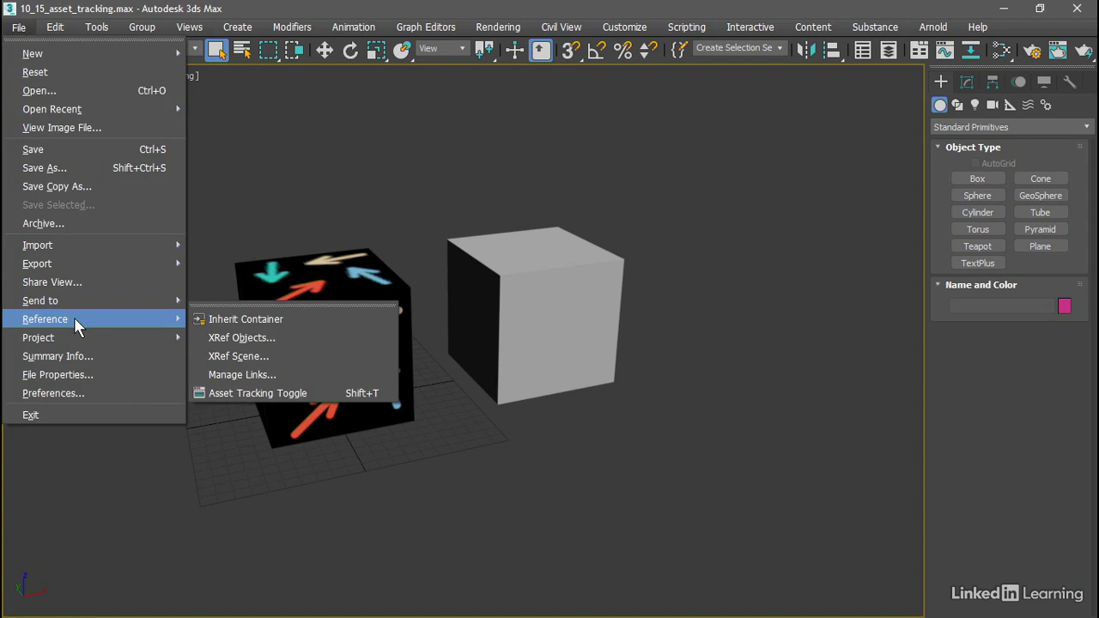
{"action": "left_click", "coordinate": [326, 393]}
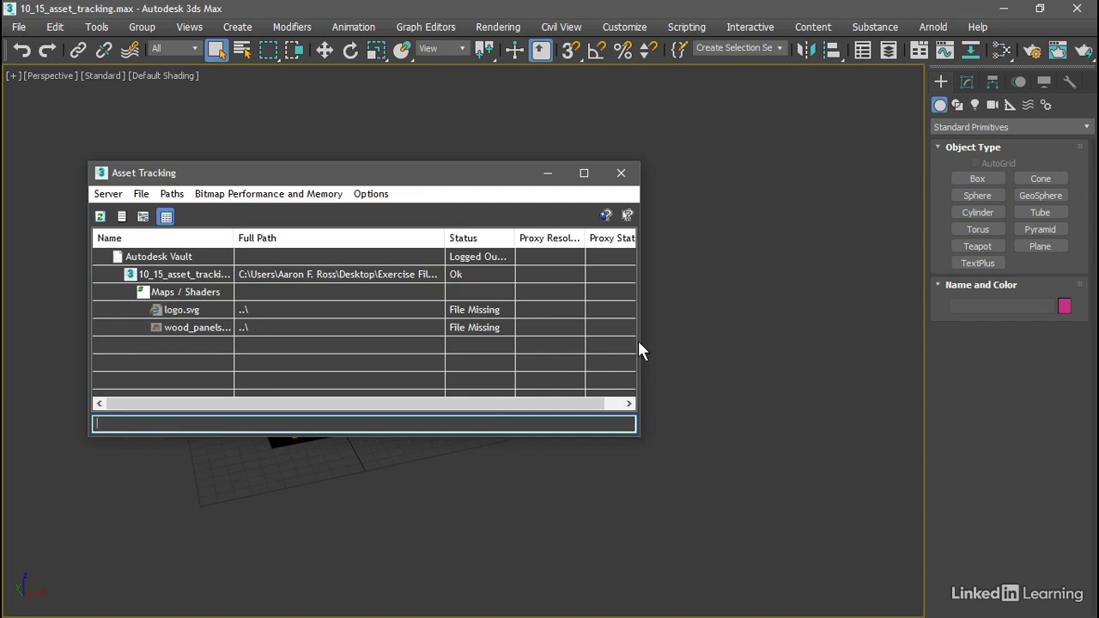
{"action": "left_click_drag", "start_coordinate": [638, 340], "coordinate": [859, 340]}
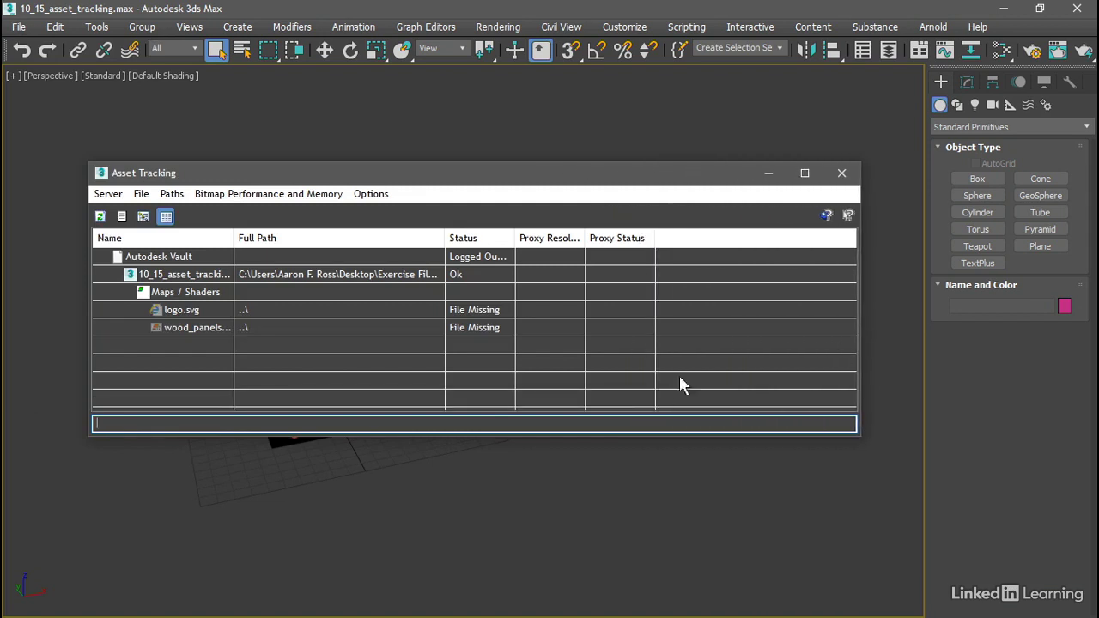
{"action": "left_click_drag", "start_coordinate": [233, 240], "coordinate": [385, 247]}
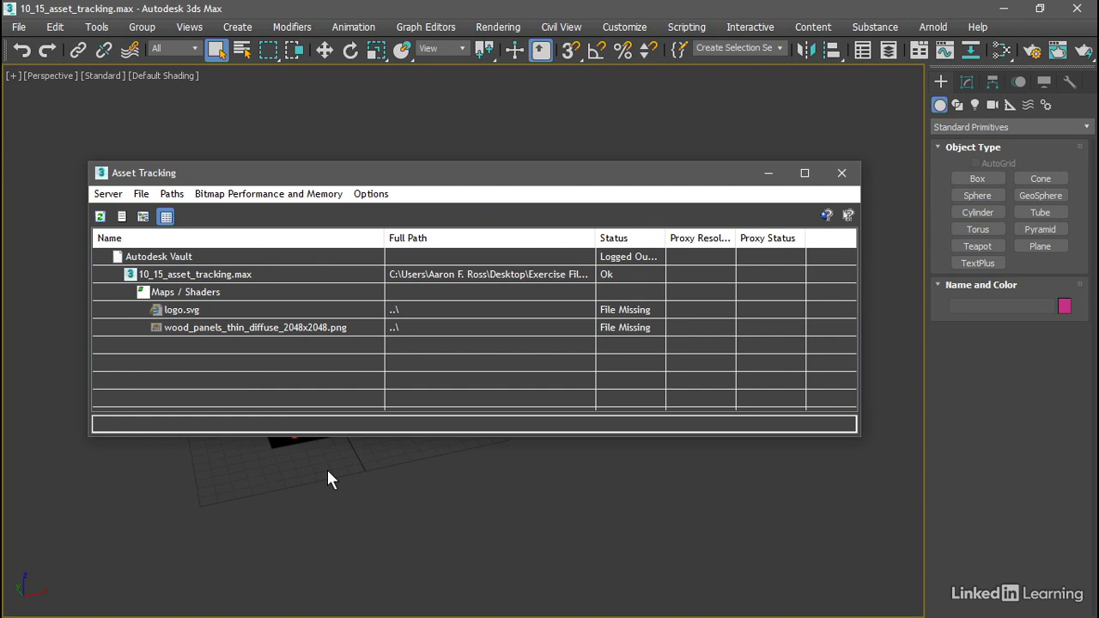
Set the asset path of logo.svg to the project's sceneassets\images folder, and widen the Full Path column.
{"action": "left_click", "coordinate": [258, 311]}
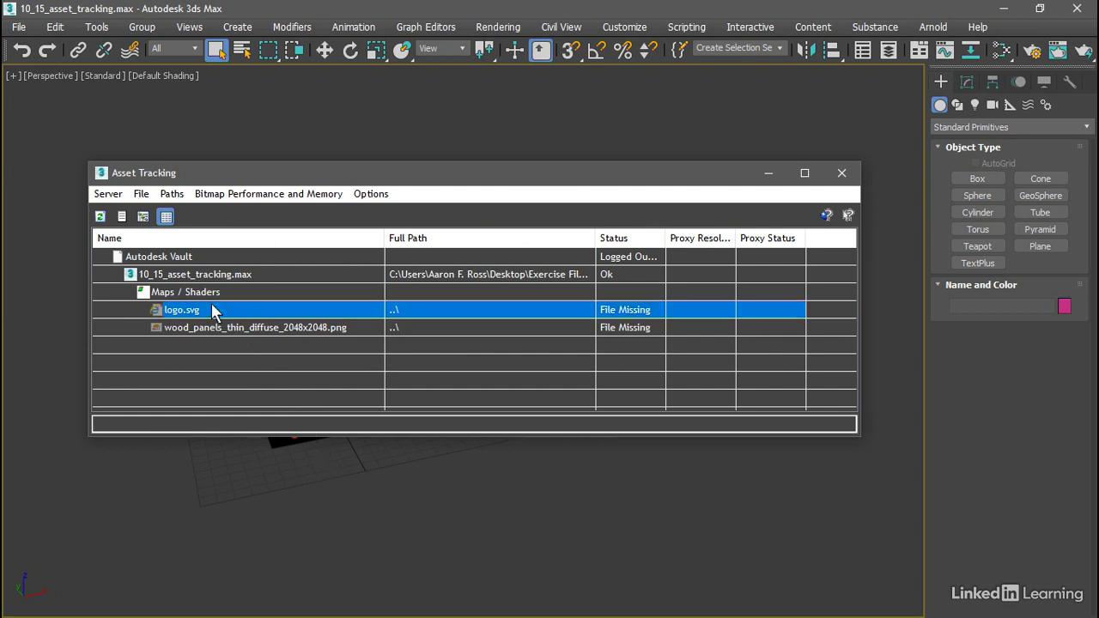
{"action": "right_click", "coordinate": [276, 307]}
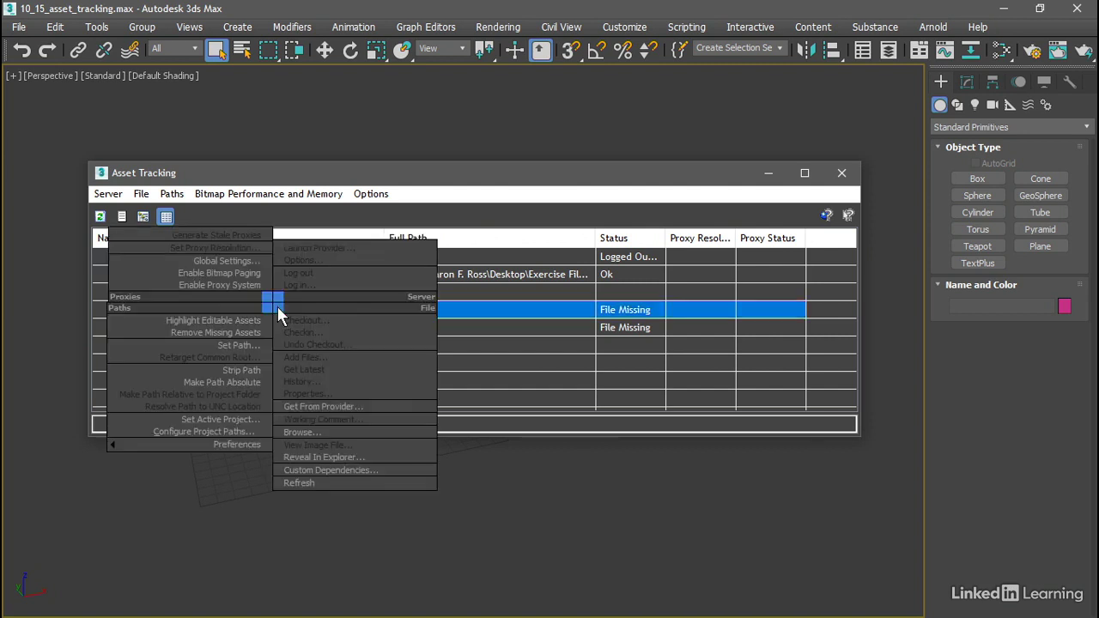
{"action": "left_click", "coordinate": [247, 345]}
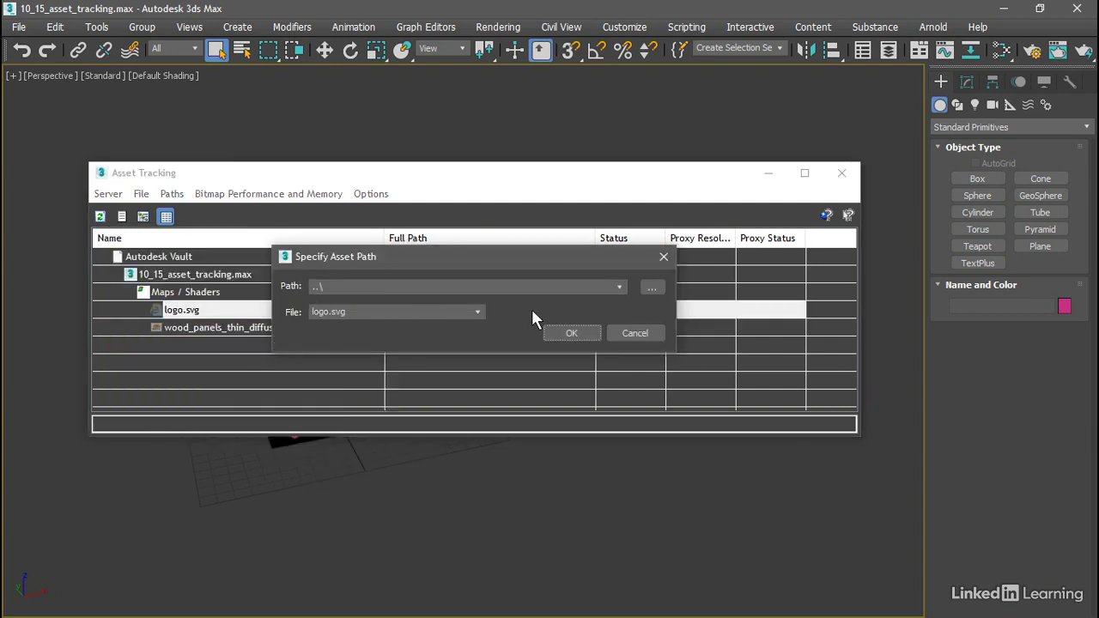
{"action": "left_click", "coordinate": [652, 288]}
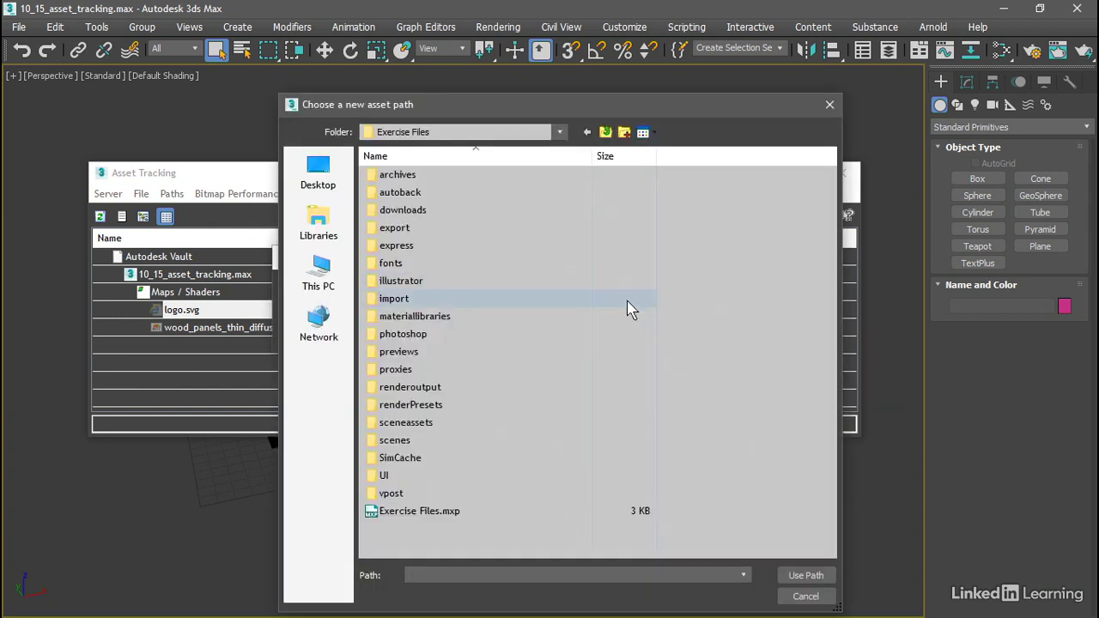
{"action": "double_click", "coordinate": [417, 423]}
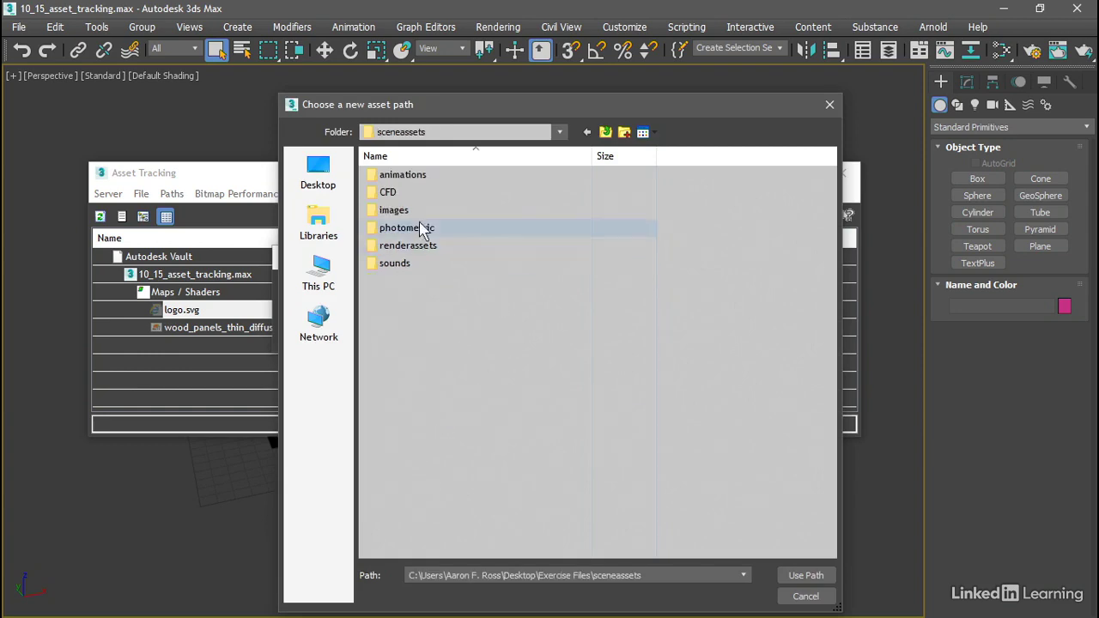
{"action": "double_click", "coordinate": [392, 211]}
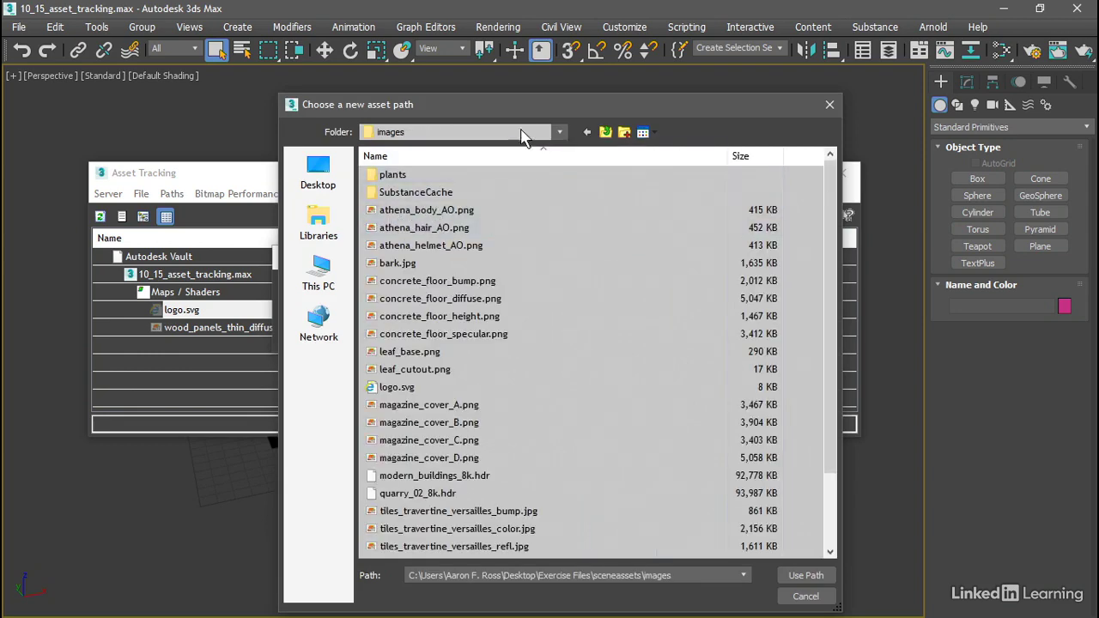
{"action": "left_click_drag", "start_coordinate": [538, 109], "coordinate": [491, 91]}
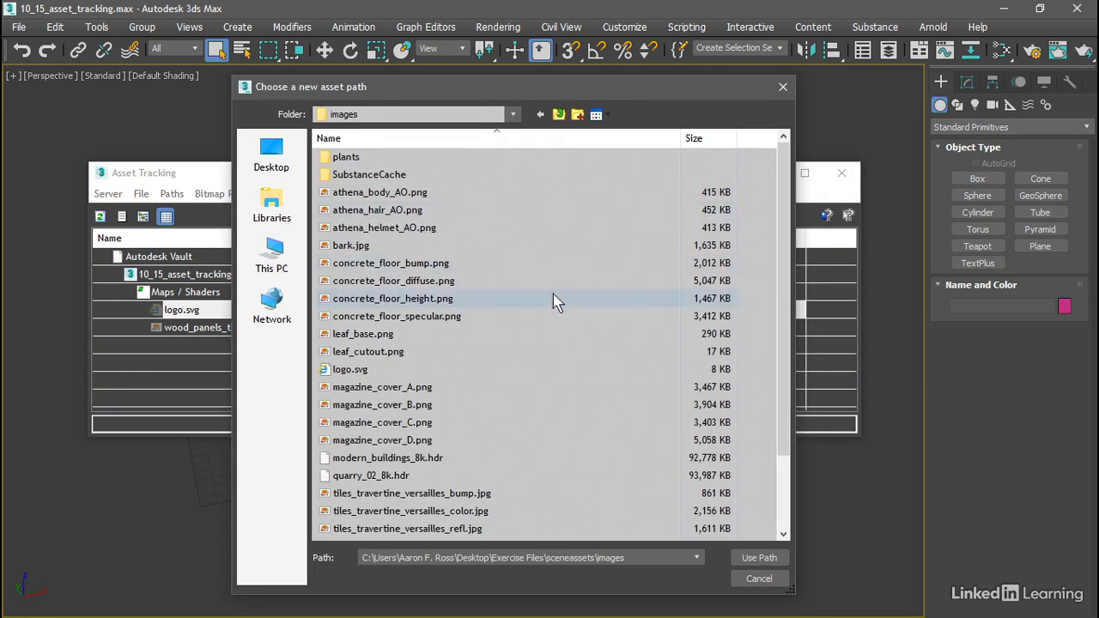
{"action": "left_click", "coordinate": [756, 560]}
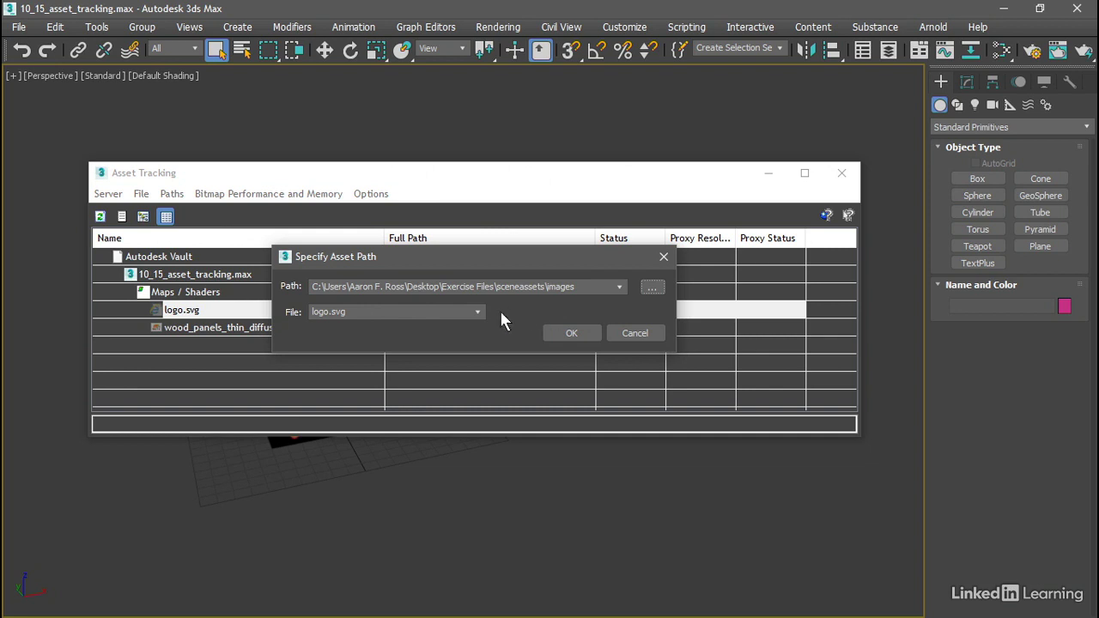
{"action": "left_click", "coordinate": [570, 334]}
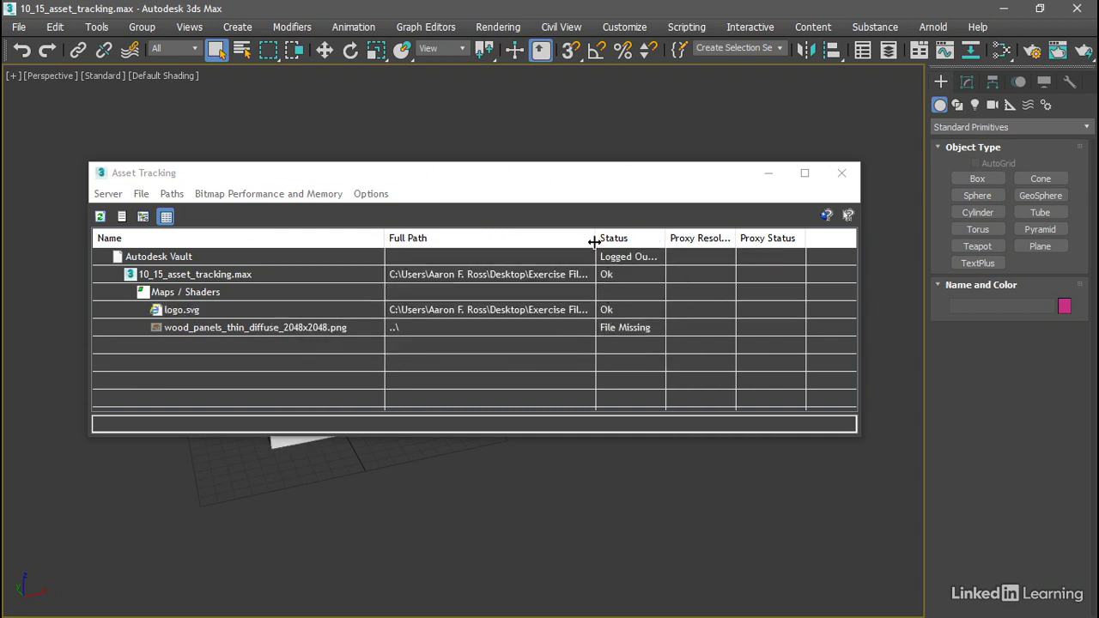
{"action": "left_click_drag", "start_coordinate": [595, 238], "coordinate": [697, 241]}
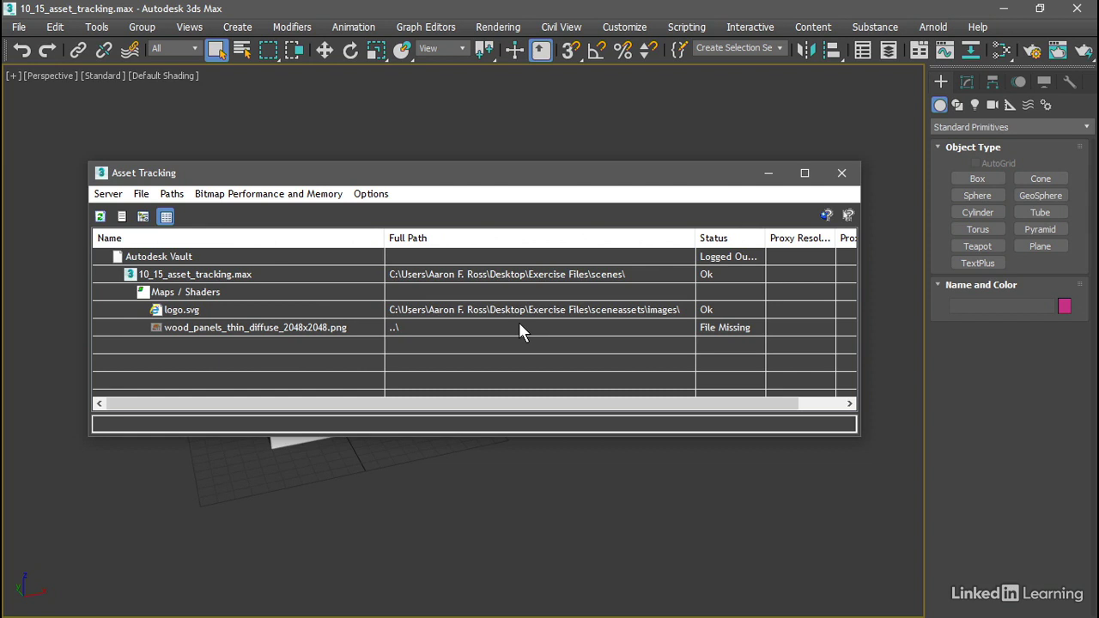
Set the path of both logo.svg and wood_panels_thin_diffuse_2048x2048.png to the relative path sceneassets\images, and close Asset Tracking to reveal the cubes.
{"action": "left_click", "coordinate": [313, 313]}
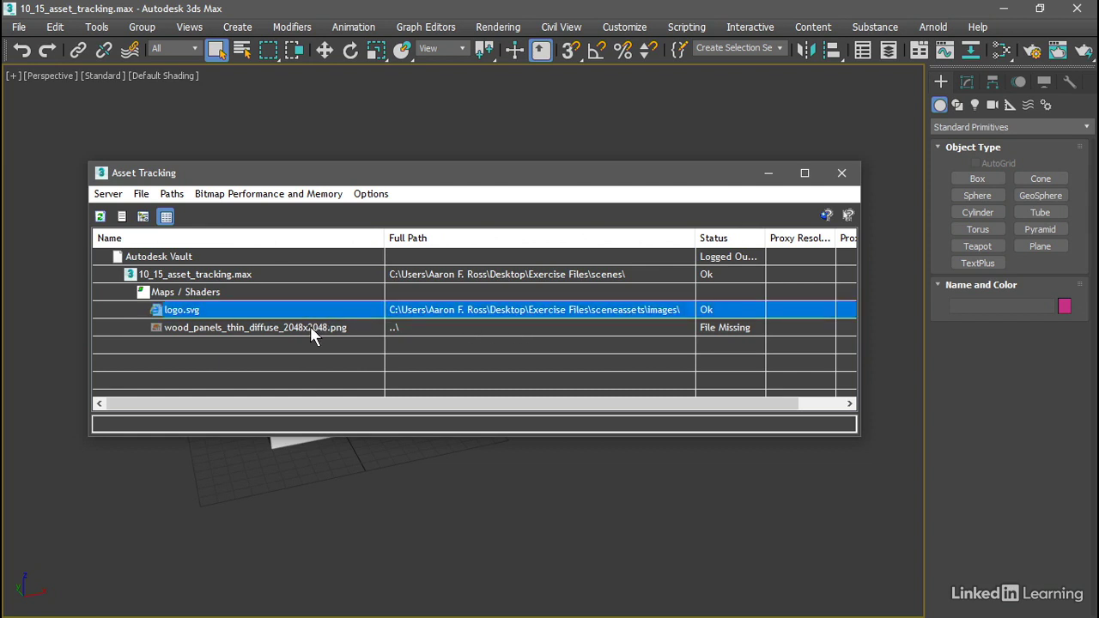
{"action": "left_click", "coordinate": [311, 327], "text": "shift"}
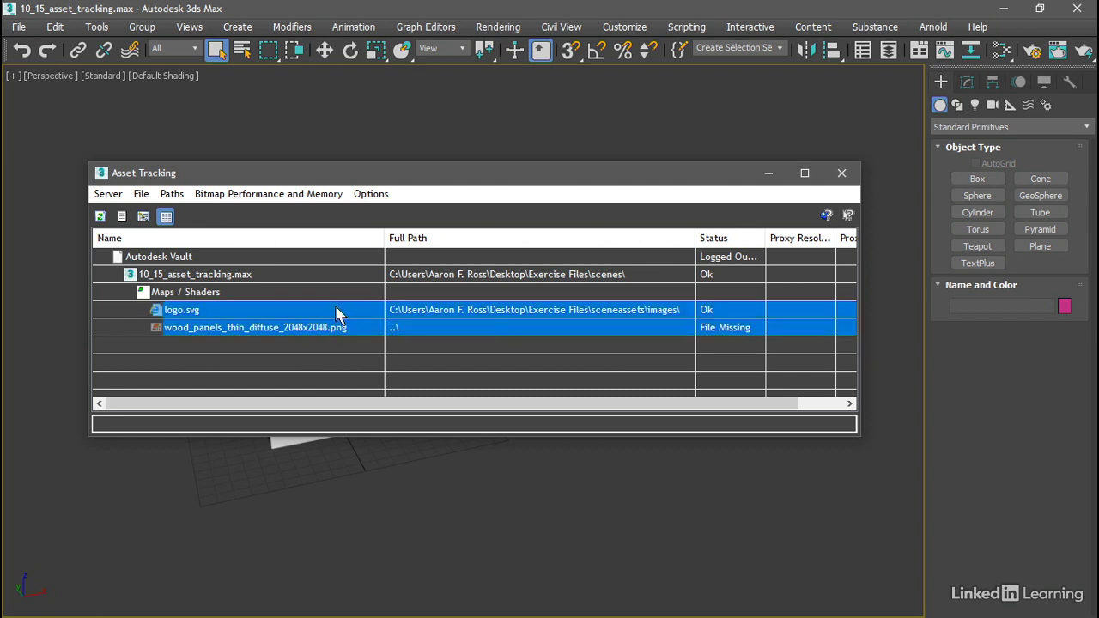
{"action": "right_click", "coordinate": [336, 314]}
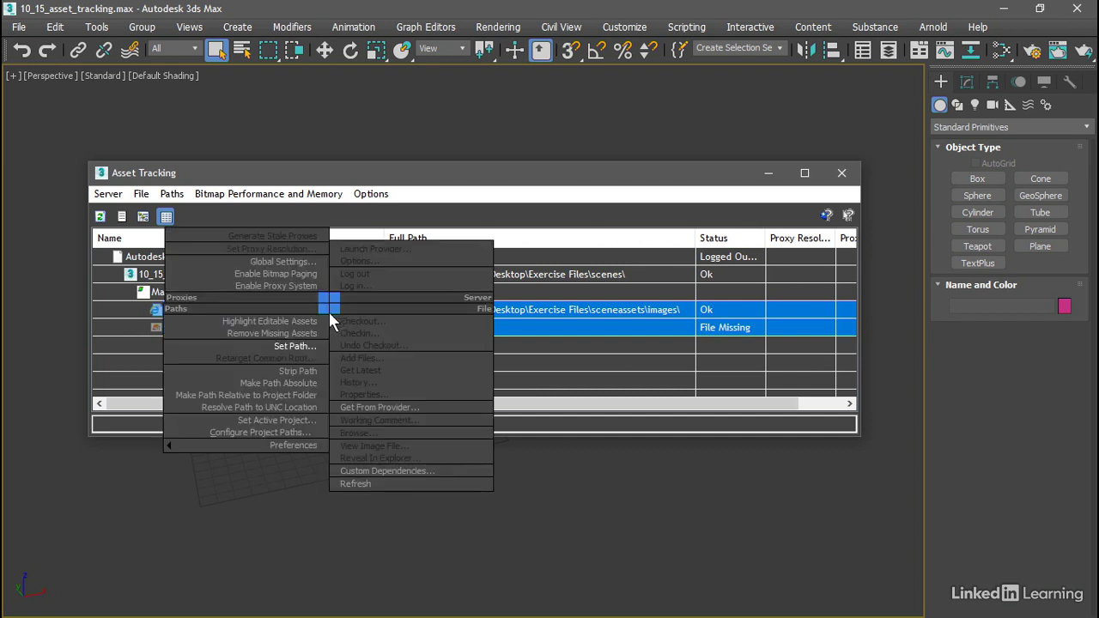
{"action": "left_click", "coordinate": [307, 345]}
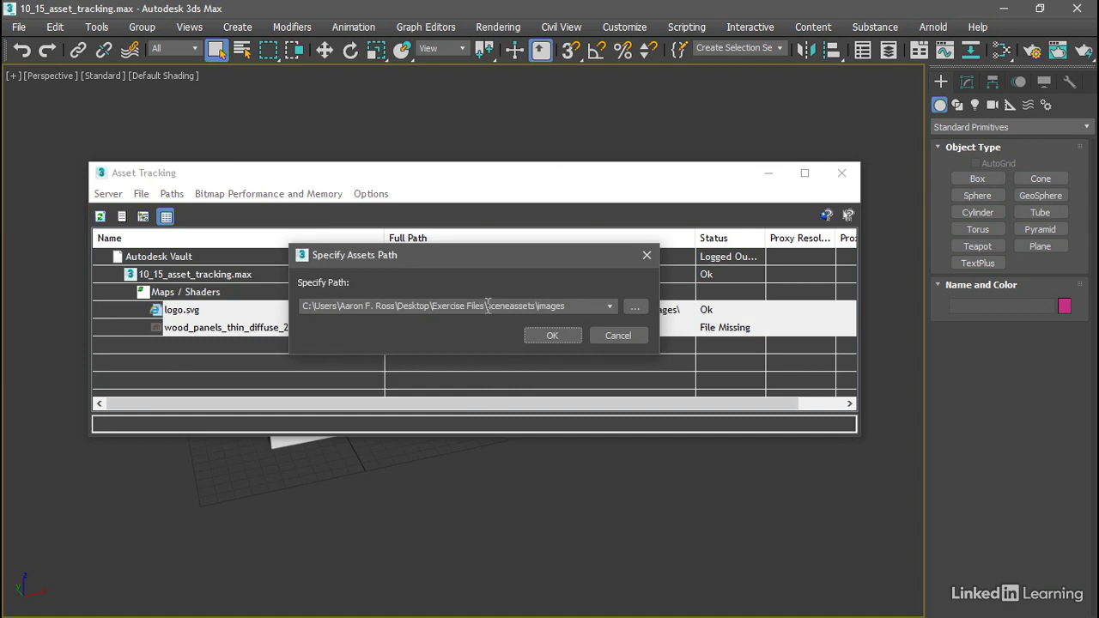
{"action": "triple_click", "coordinate": [487, 305]}
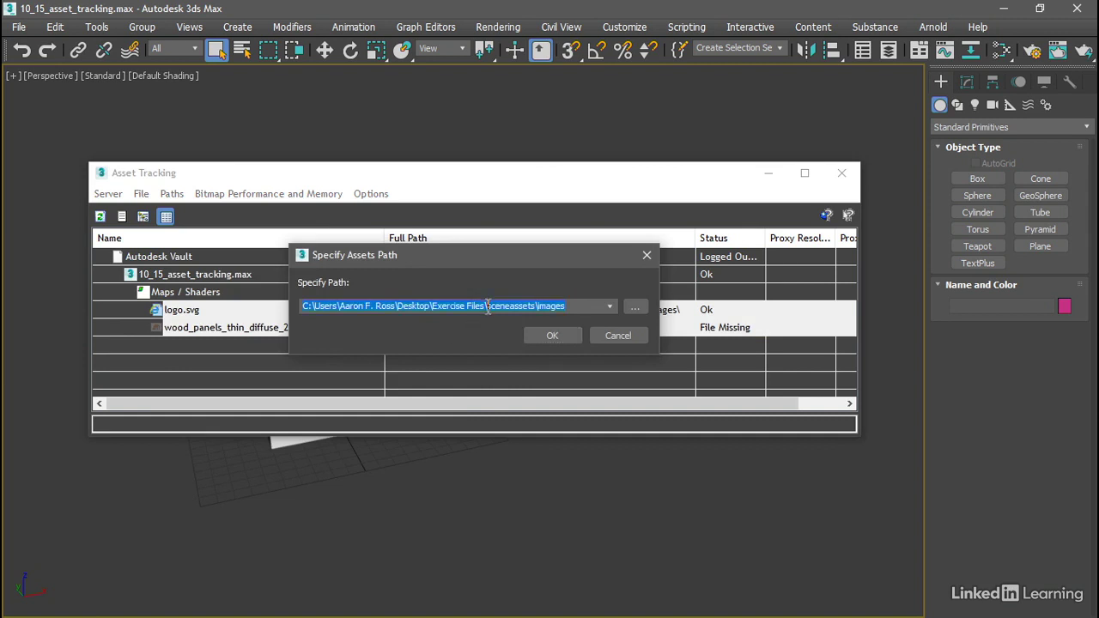
{"action": "left_click_drag", "start_coordinate": [487, 306], "coordinate": [307, 333]}
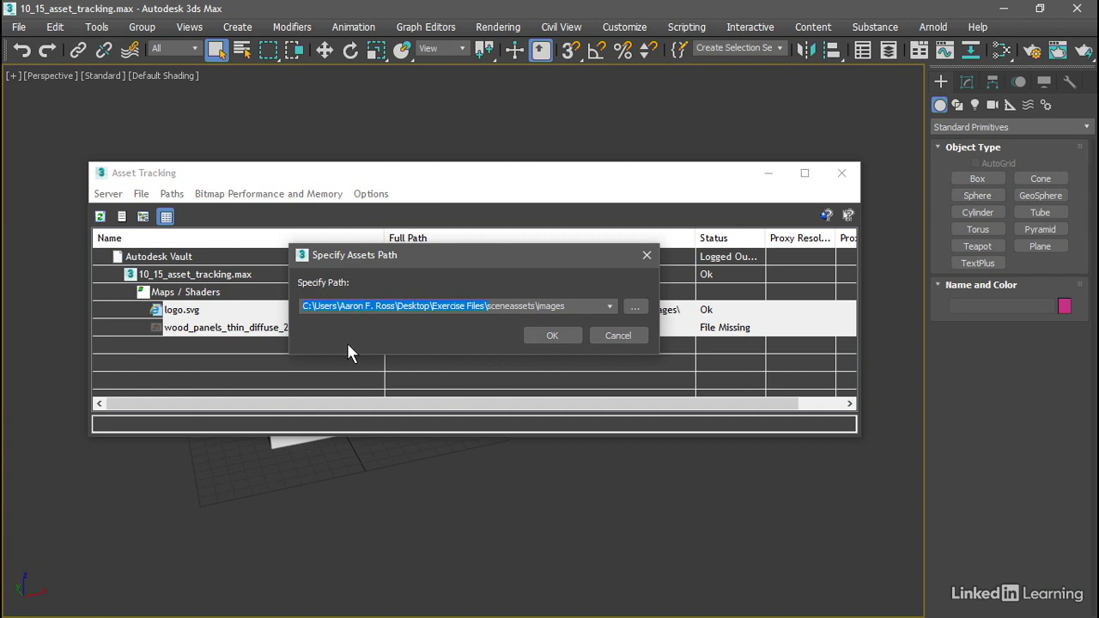
{"action": "key", "text": "BackSpace"}
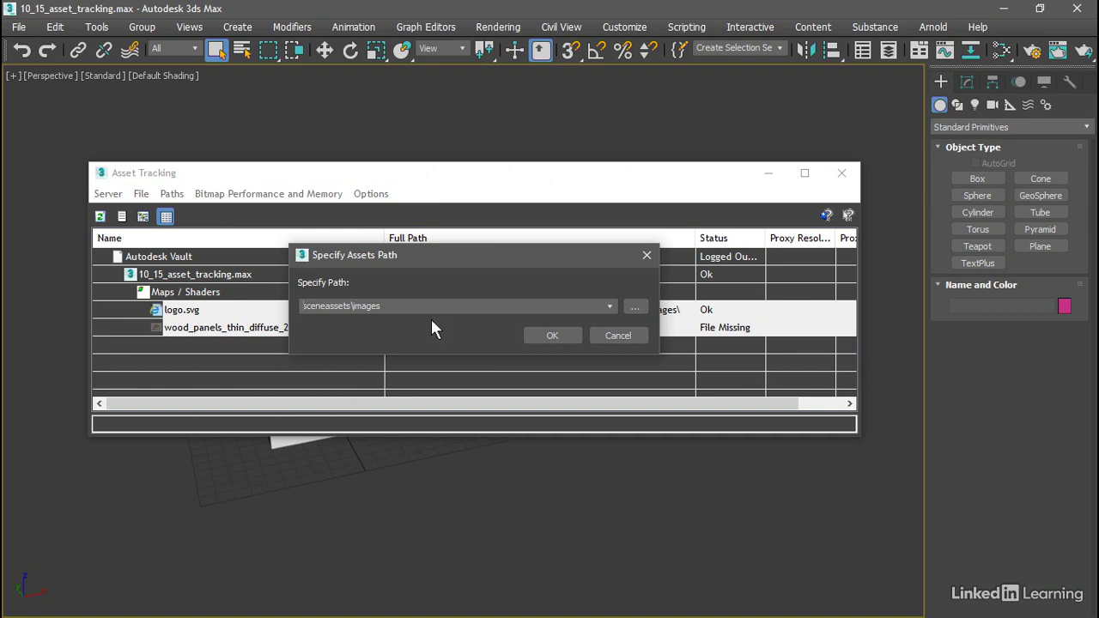
{"action": "left_click", "coordinate": [535, 336]}
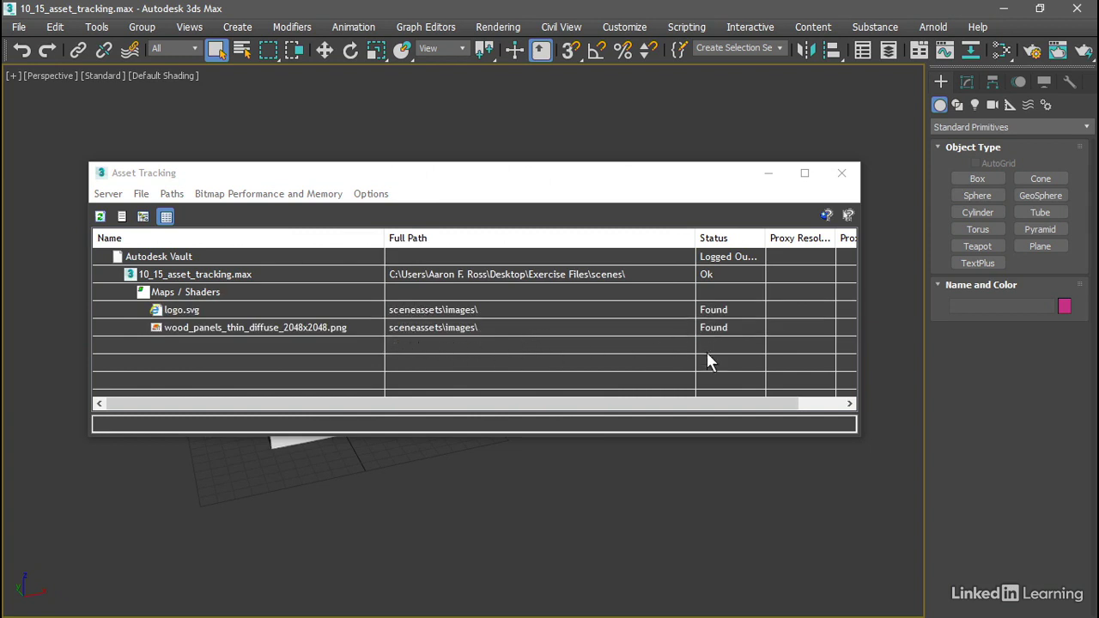
{"action": "left_click_drag", "start_coordinate": [648, 188], "coordinate": [670, 365]}
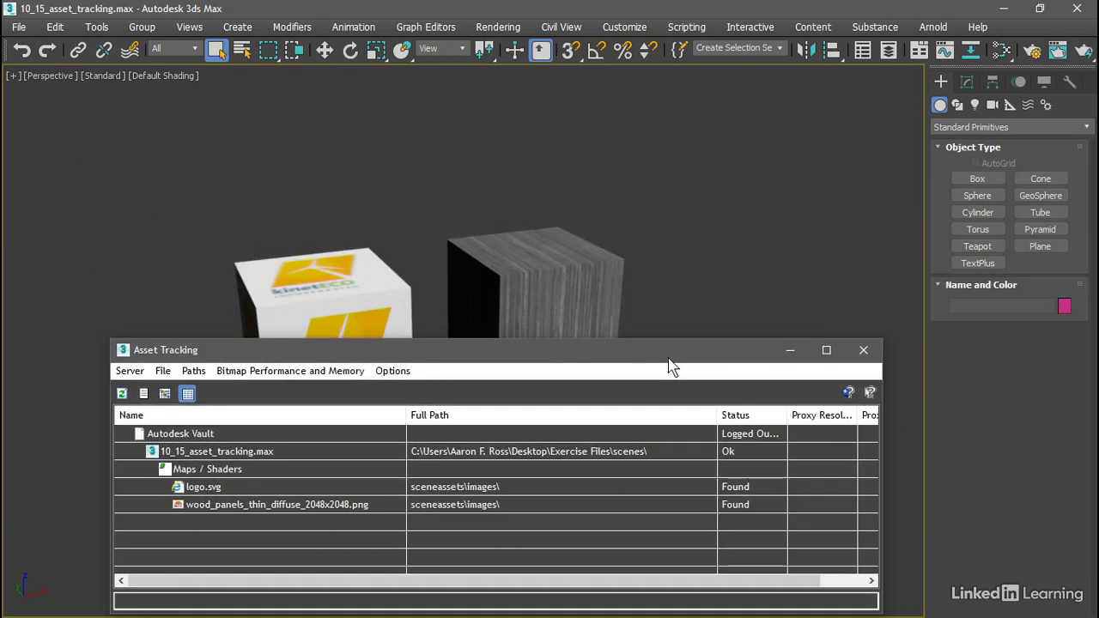
{"action": "left_click", "coordinate": [864, 350]}
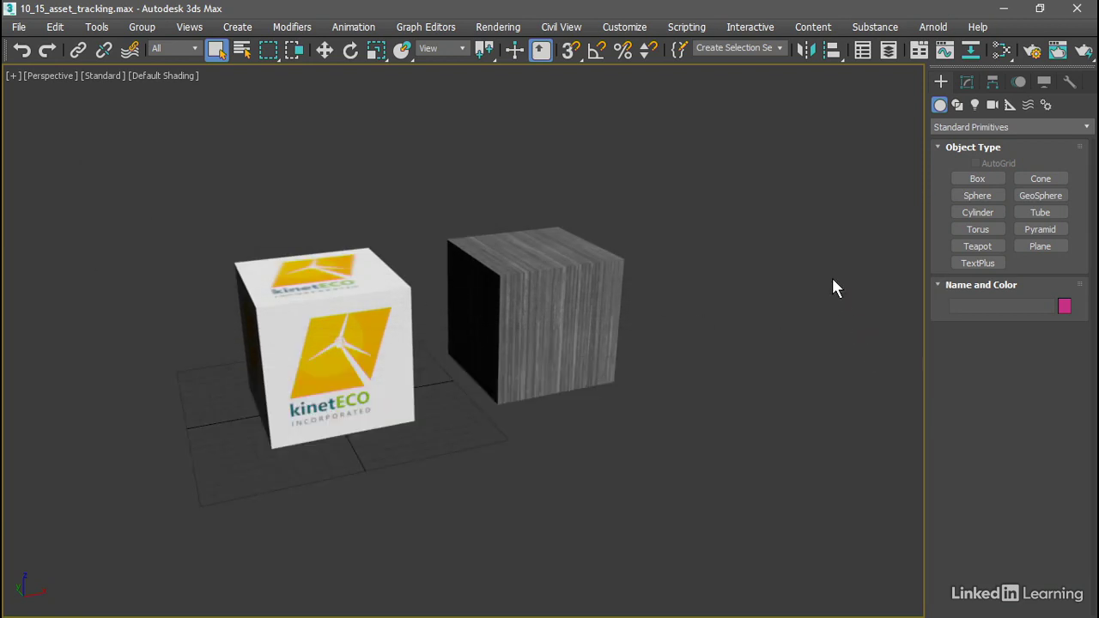